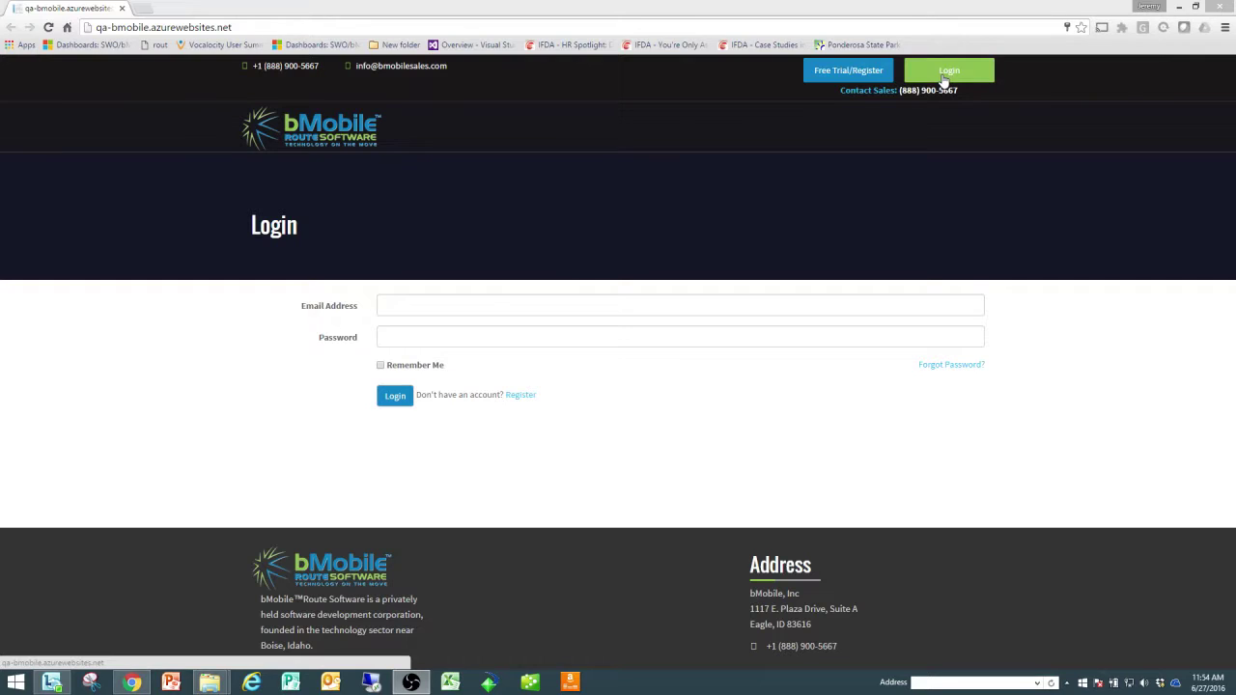
Step: Log in with the saved account e-mail and password, then continue past the 14-day free-trial popup
click(417, 304)
text(j)
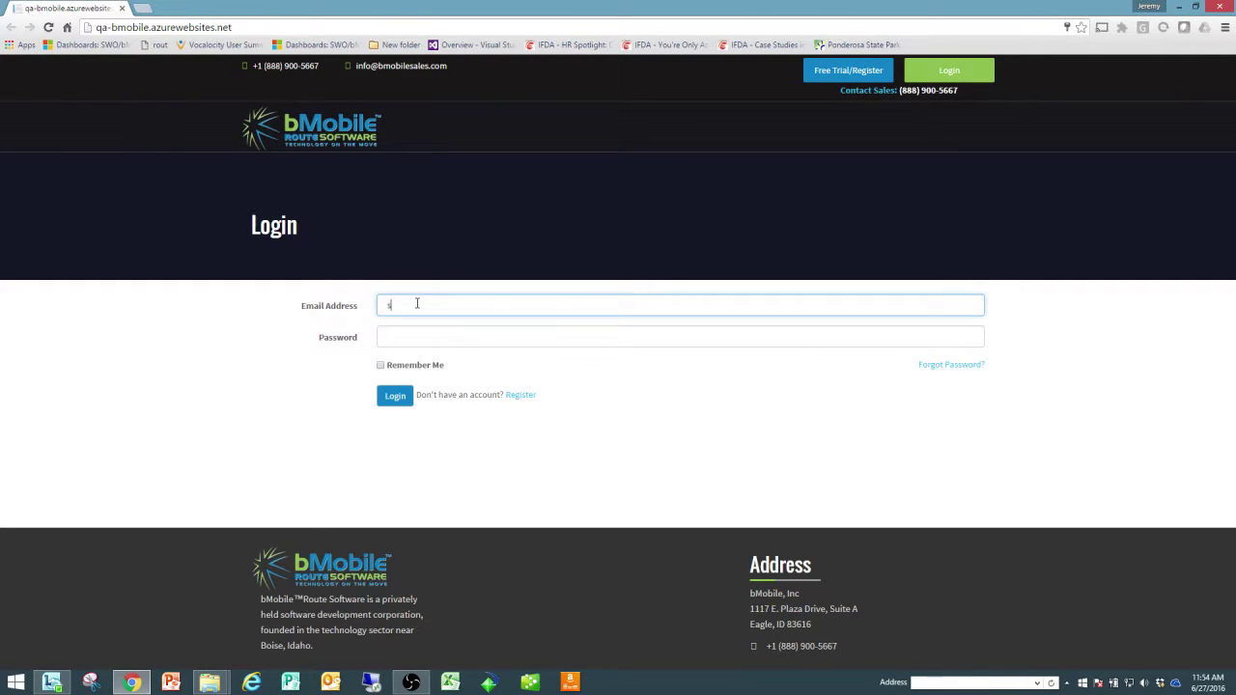
text(mo)
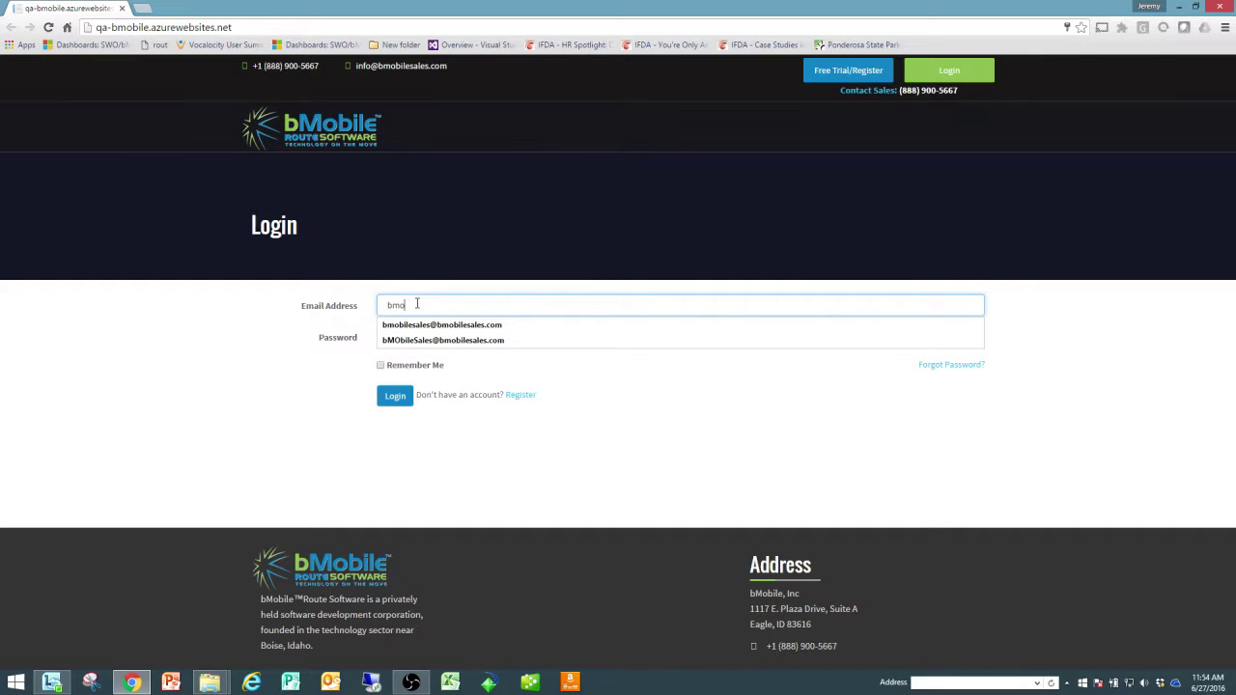
click(423, 327)
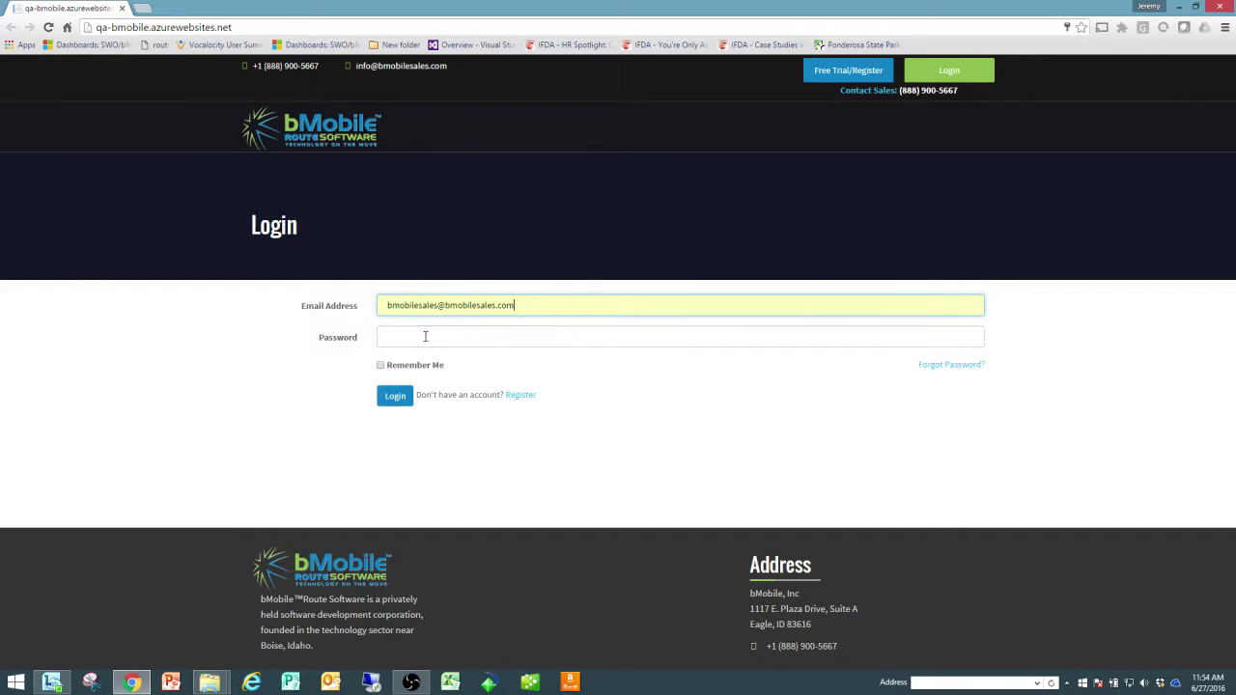
click(424, 336)
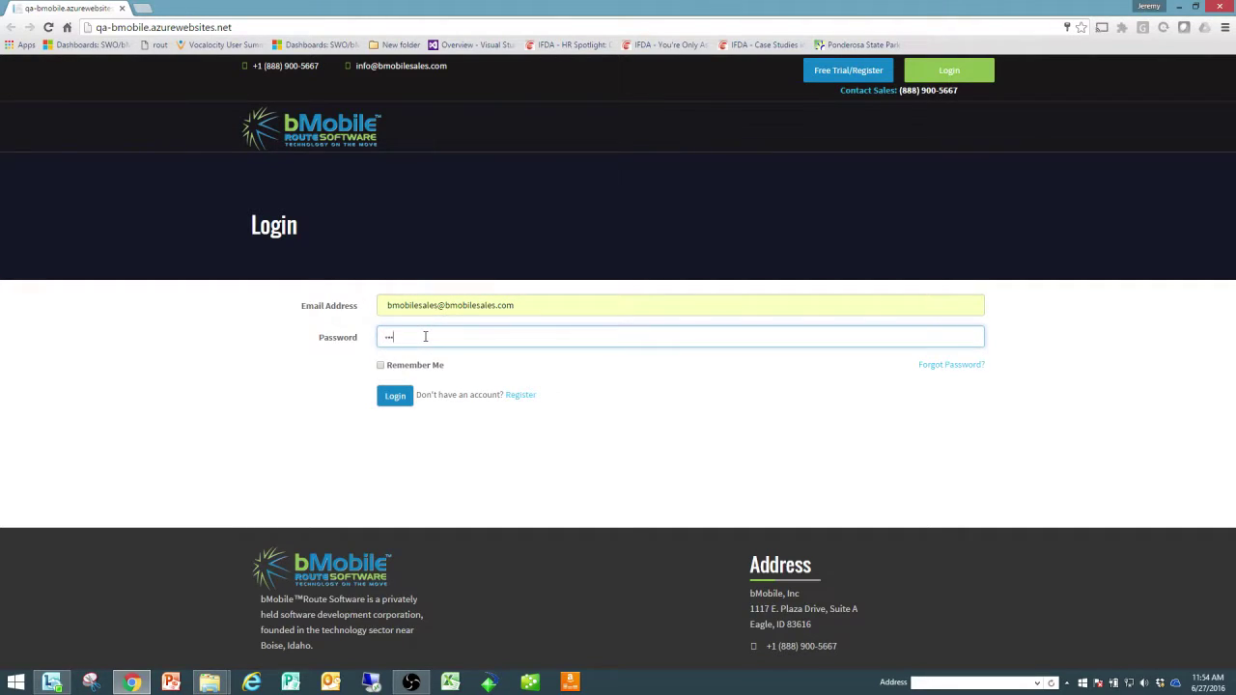
key(Return)
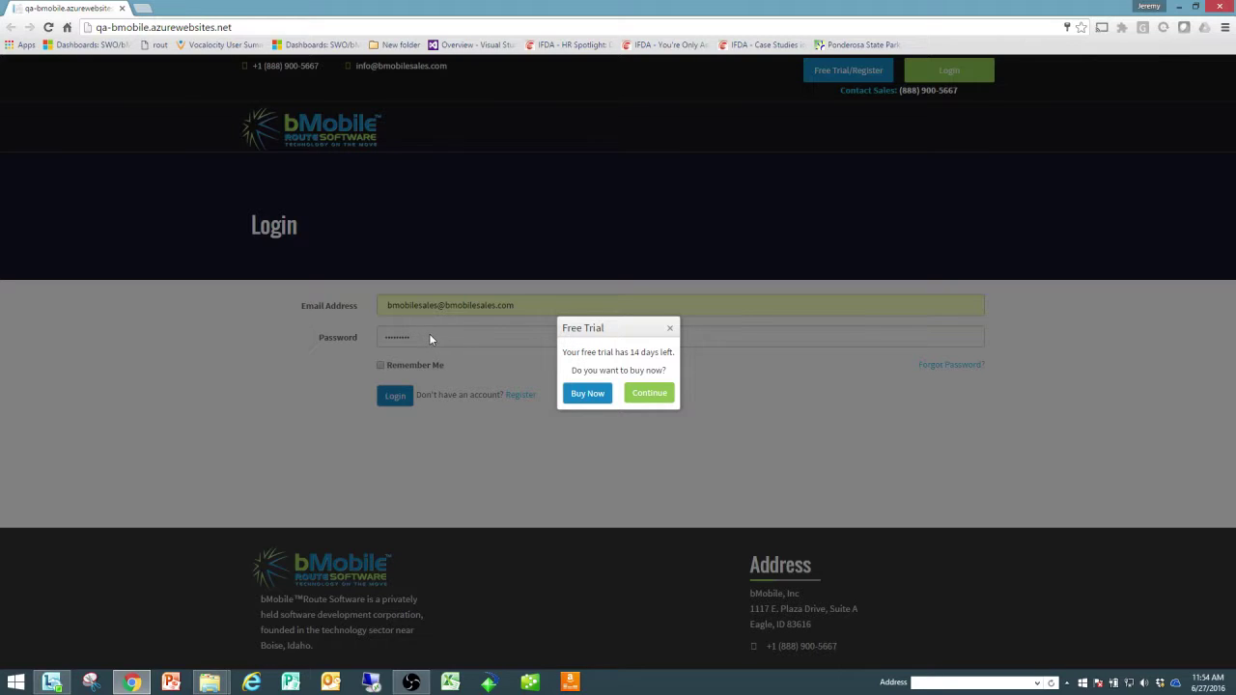
click(647, 396)
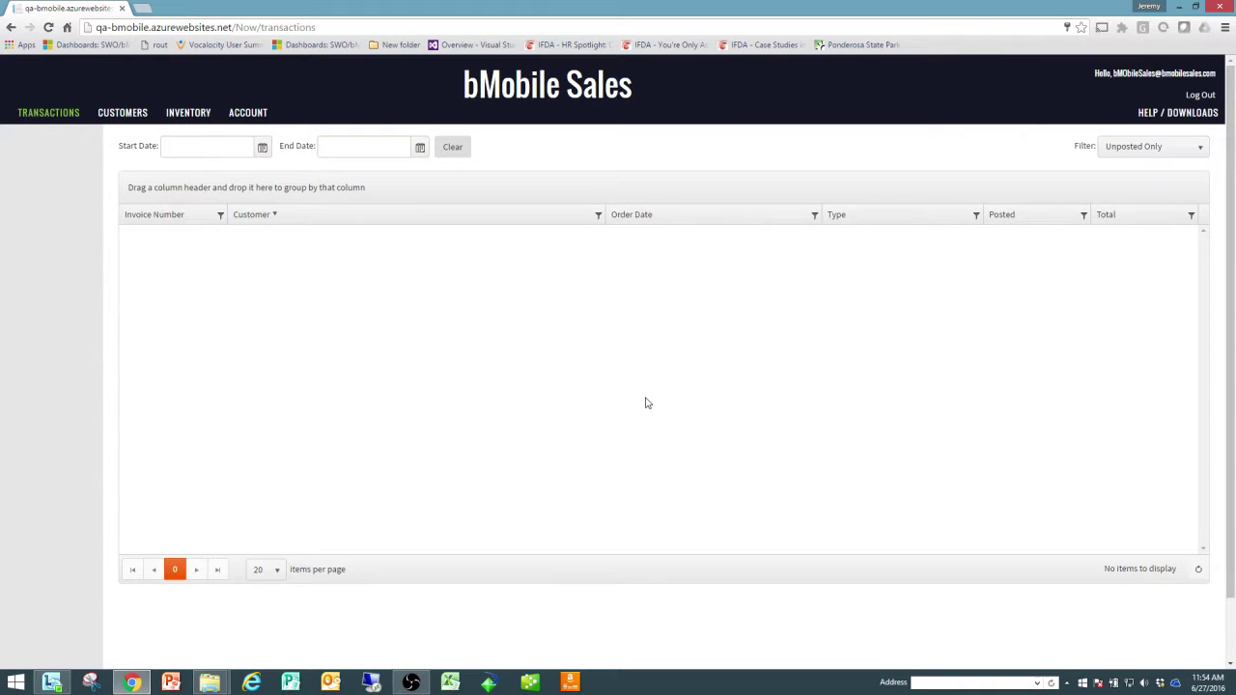
Step: From HELP / DOWNLOADS, download the SyncToBmobileSales.msi QuickBooks synchronization app
click(1167, 115)
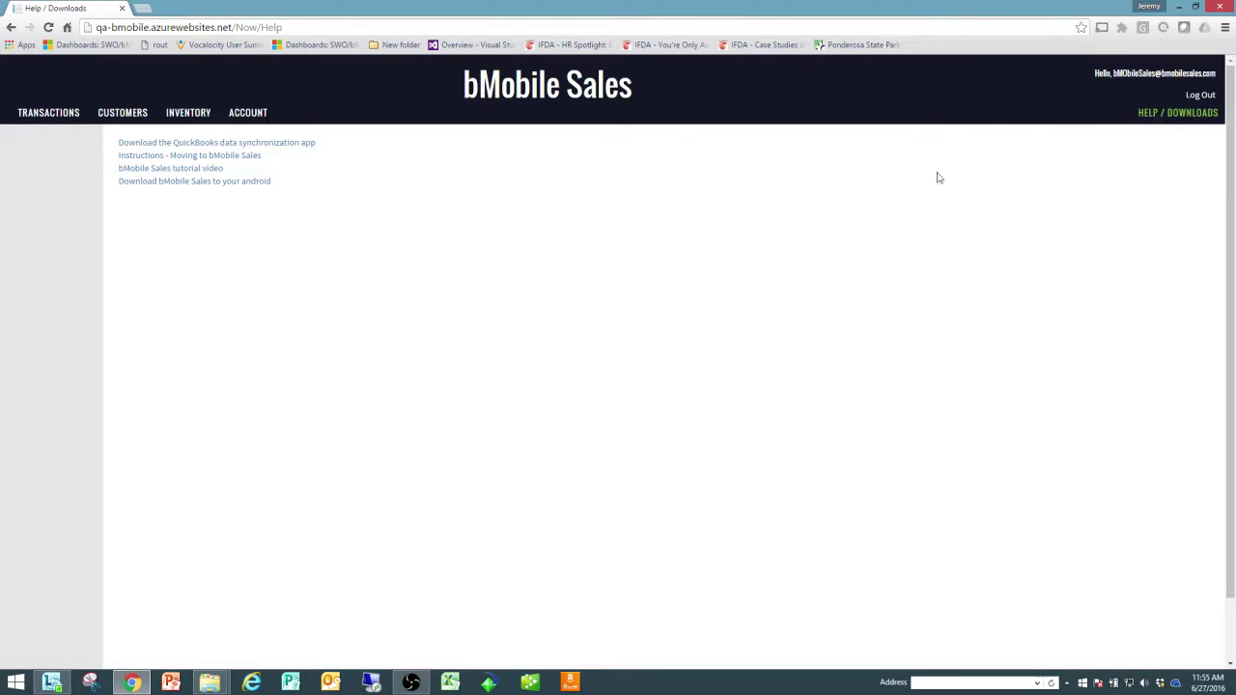
click(284, 147)
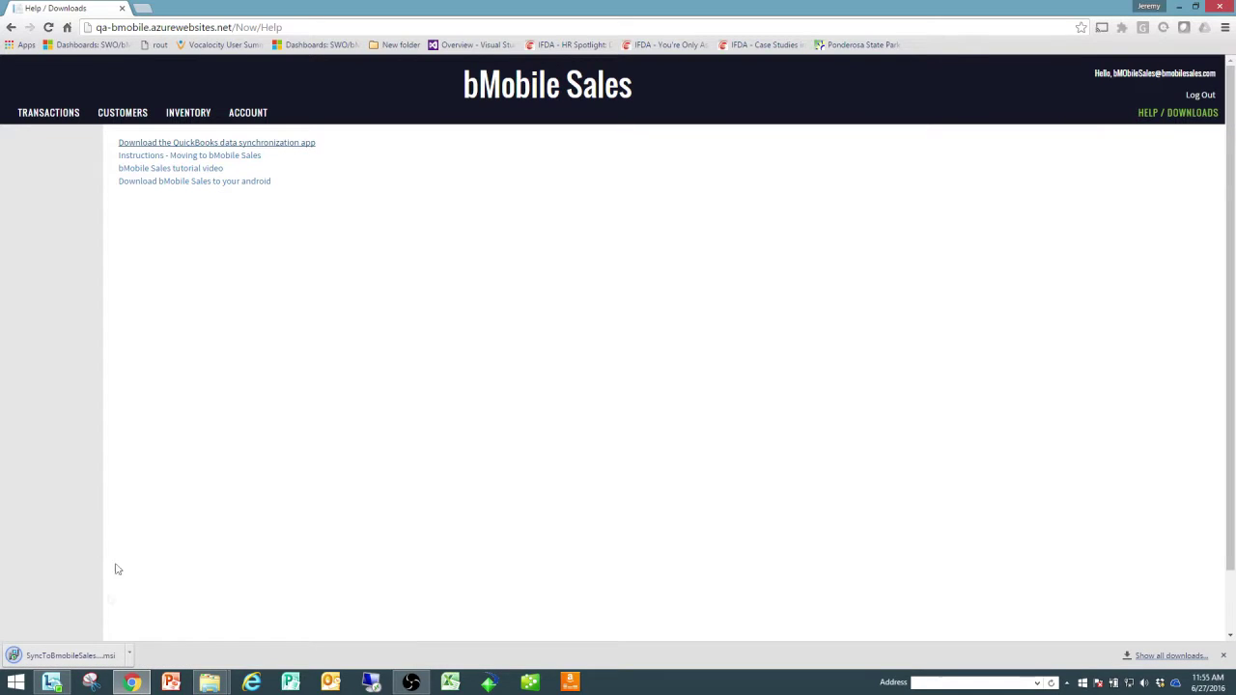
Step: Install SyncToBmobileSales.msi with the default folder and launch the SyncQuickBooks desktop shortcut
click(96, 657)
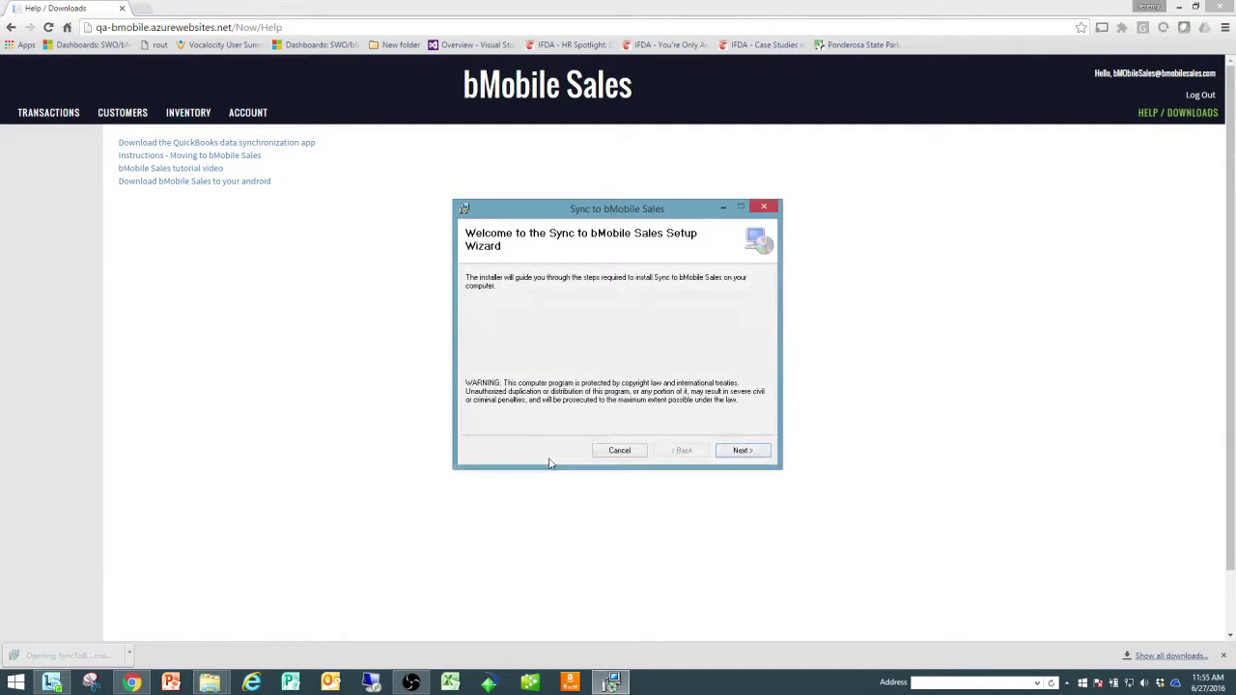
click(750, 453)
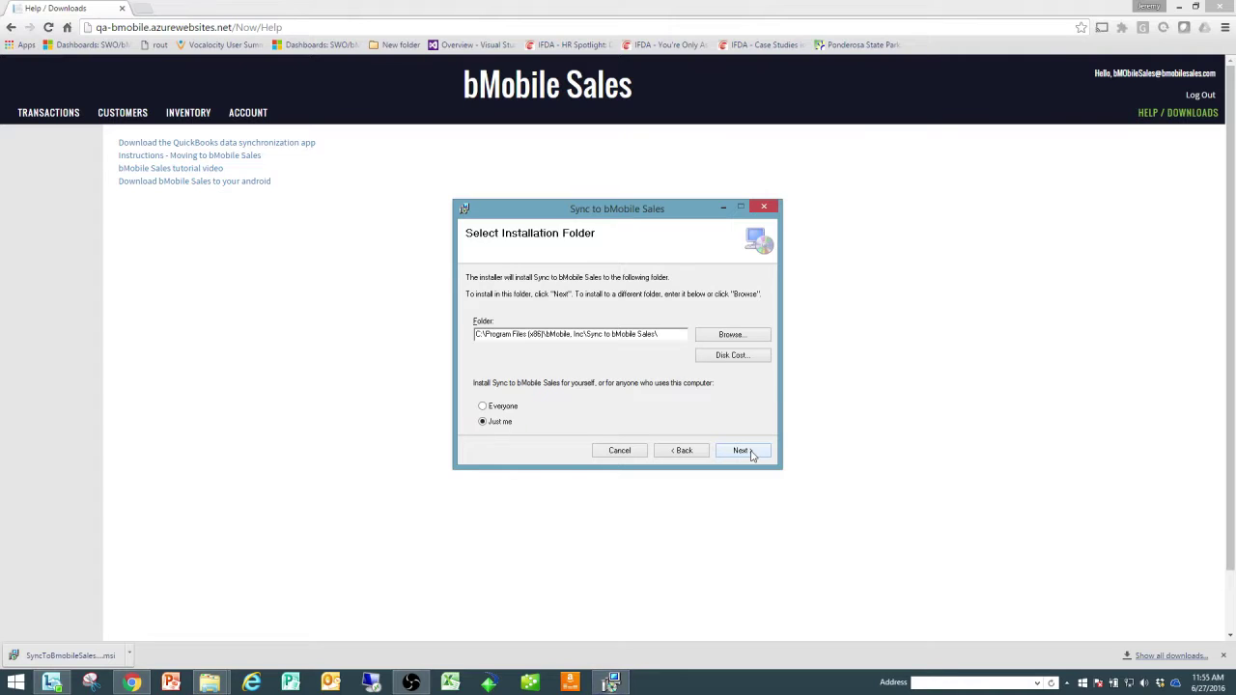
click(751, 453)
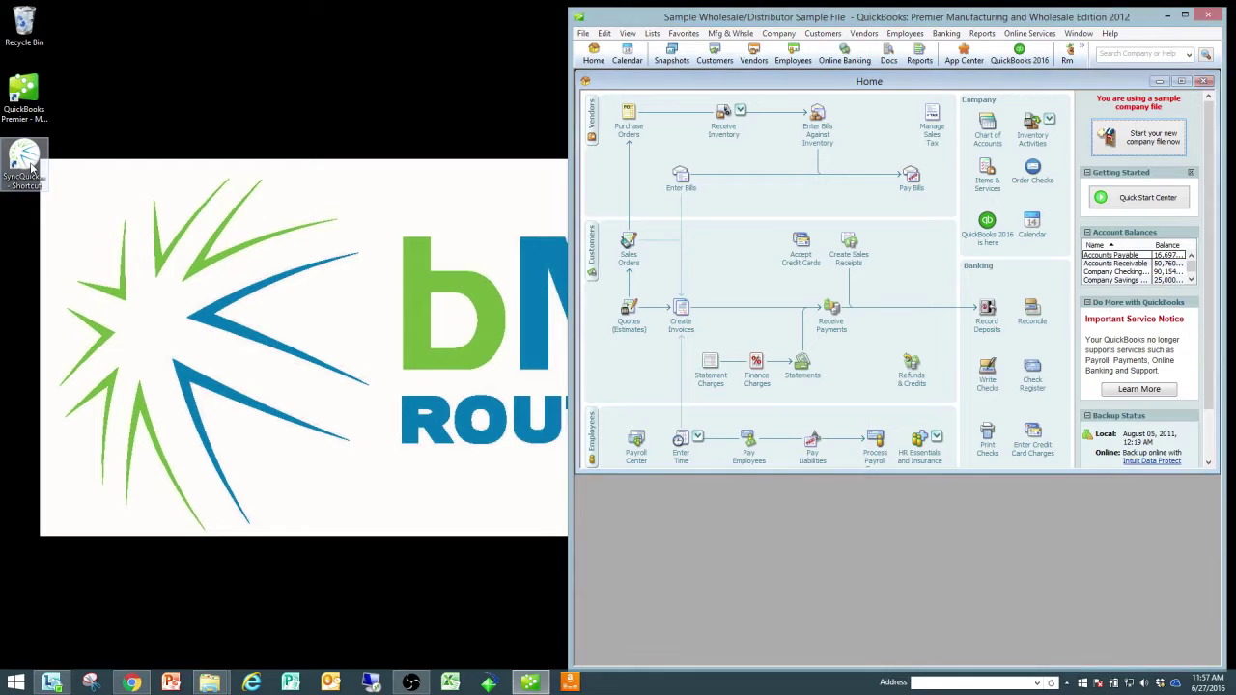
double_click(27, 166)
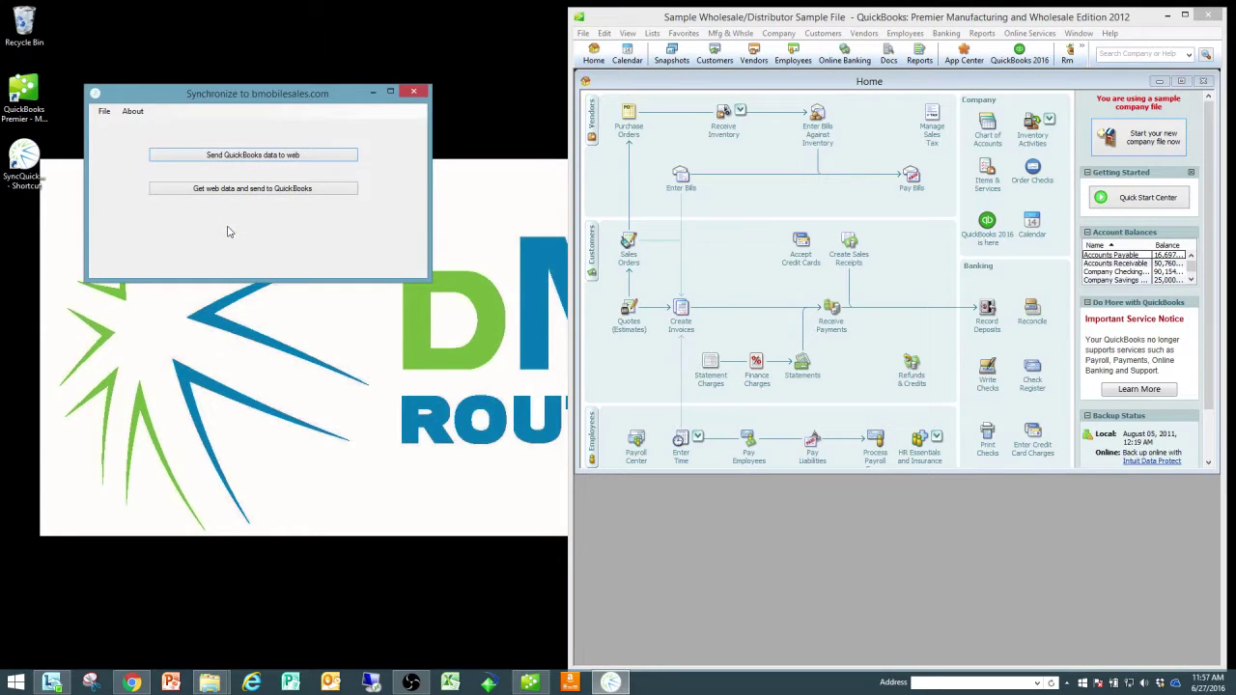
Step: In the sync Settings, replace the account e-mail, confirm the password, and pass the connection Test
click(104, 112)
click(129, 125)
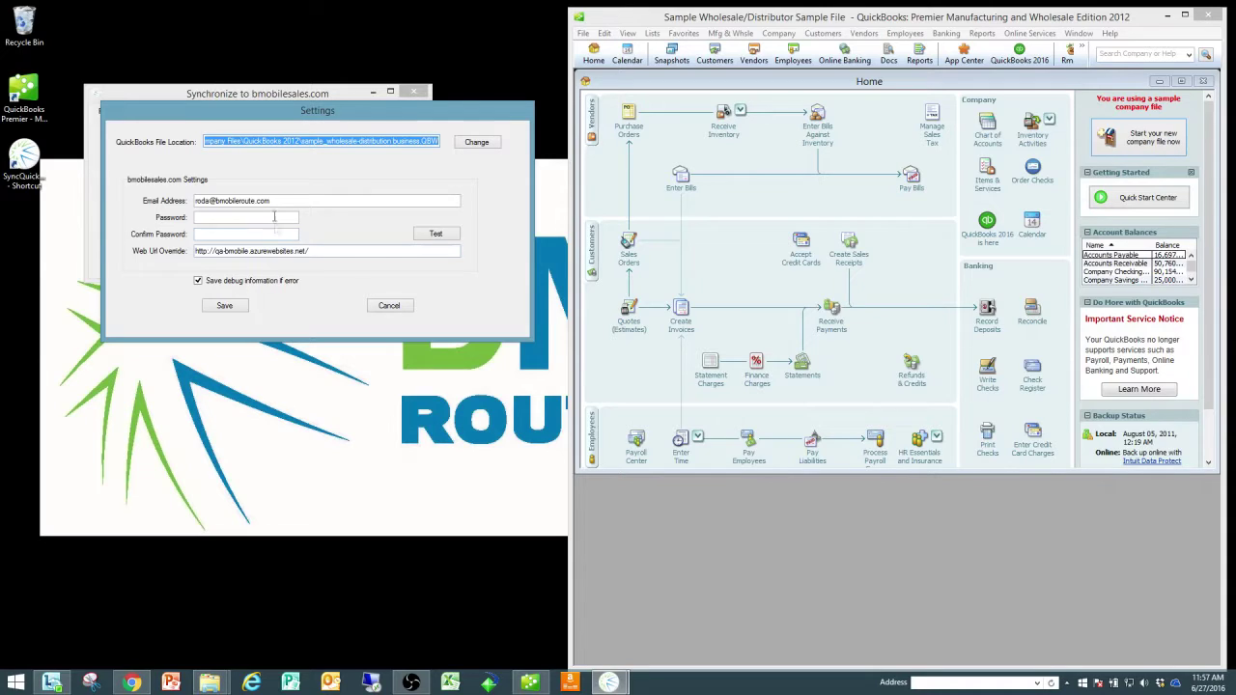
drag(280, 202, 136, 198)
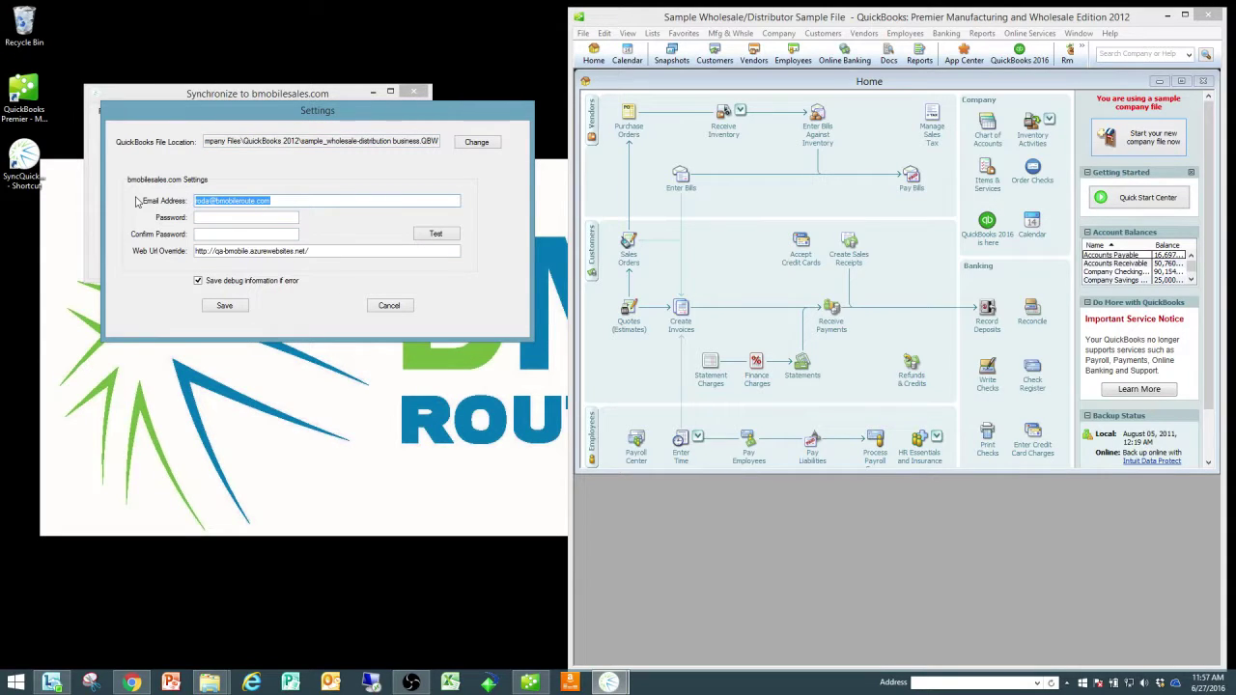
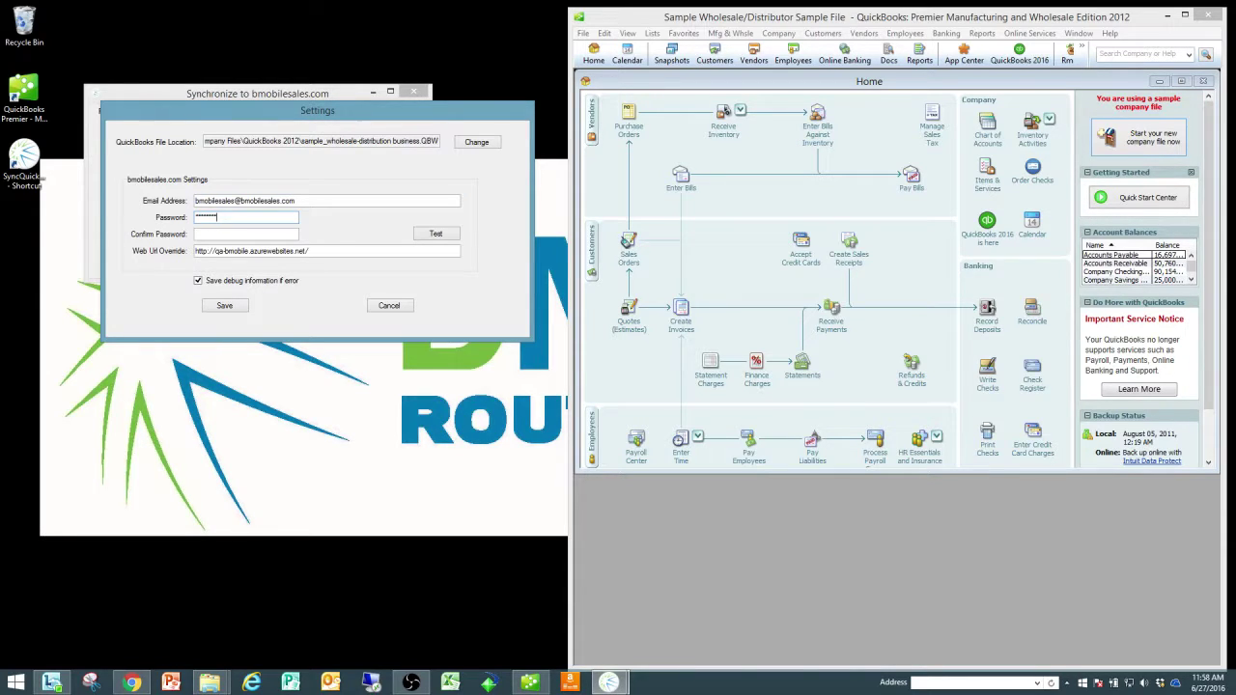
key(Tab)
text(*******)
key(Tab)
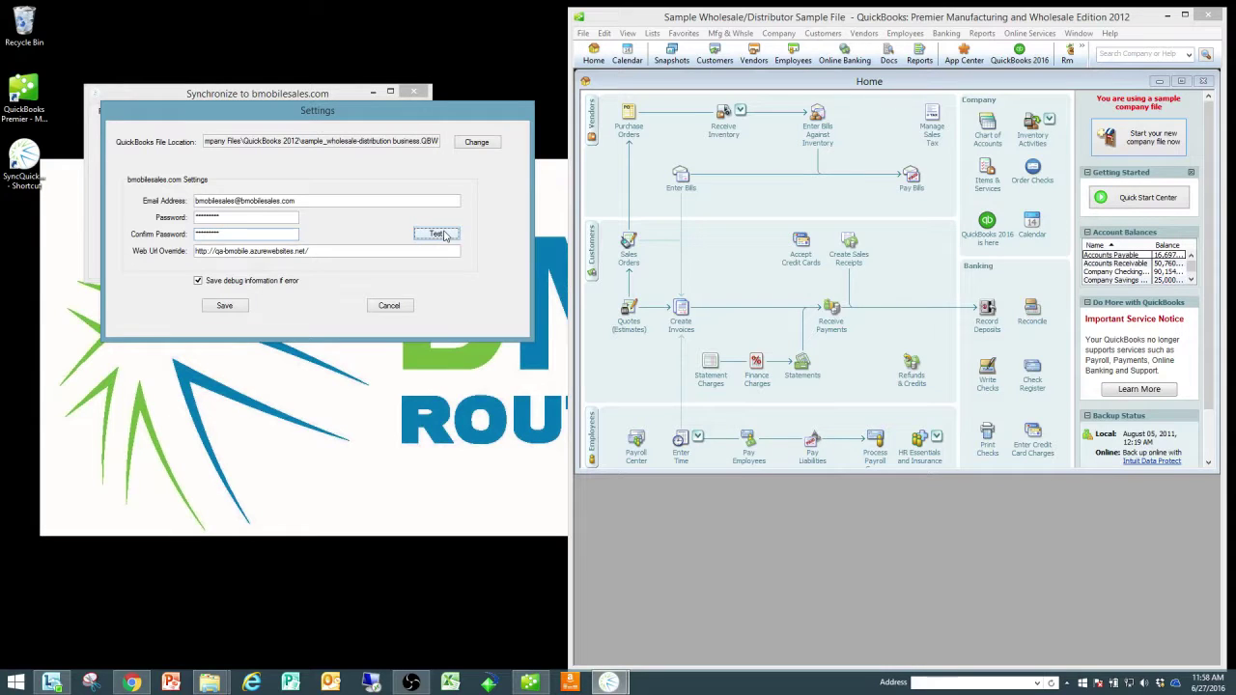
click(445, 235)
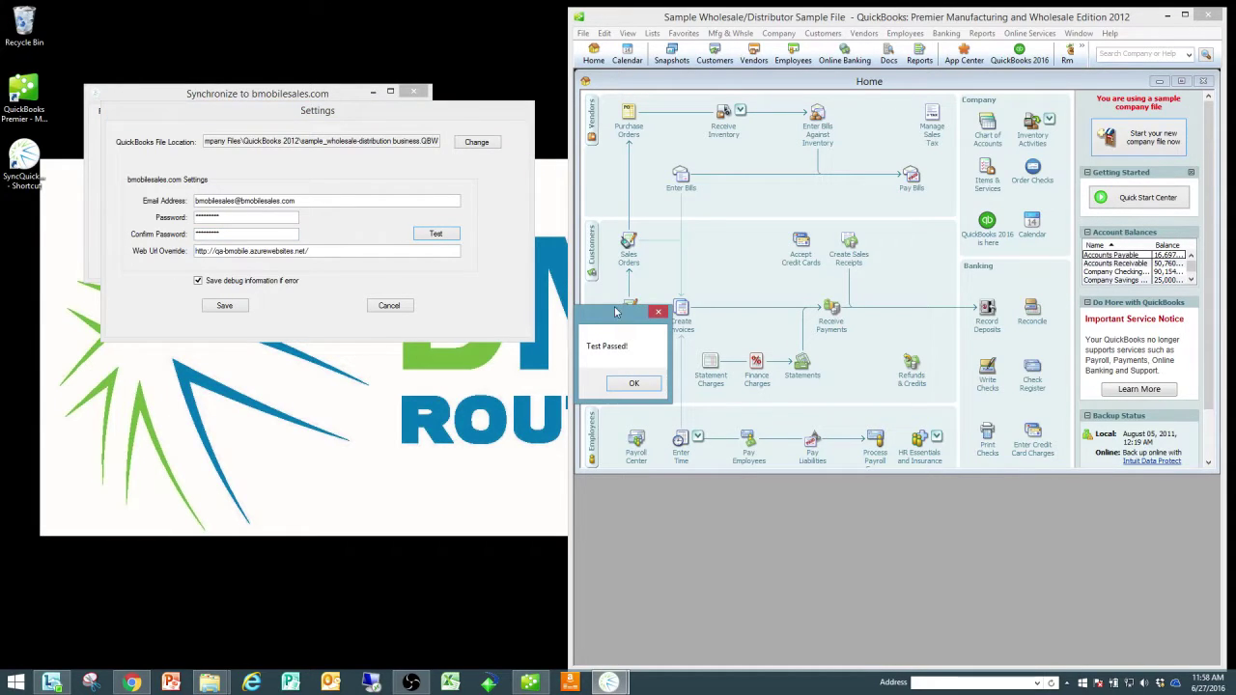
click(635, 385)
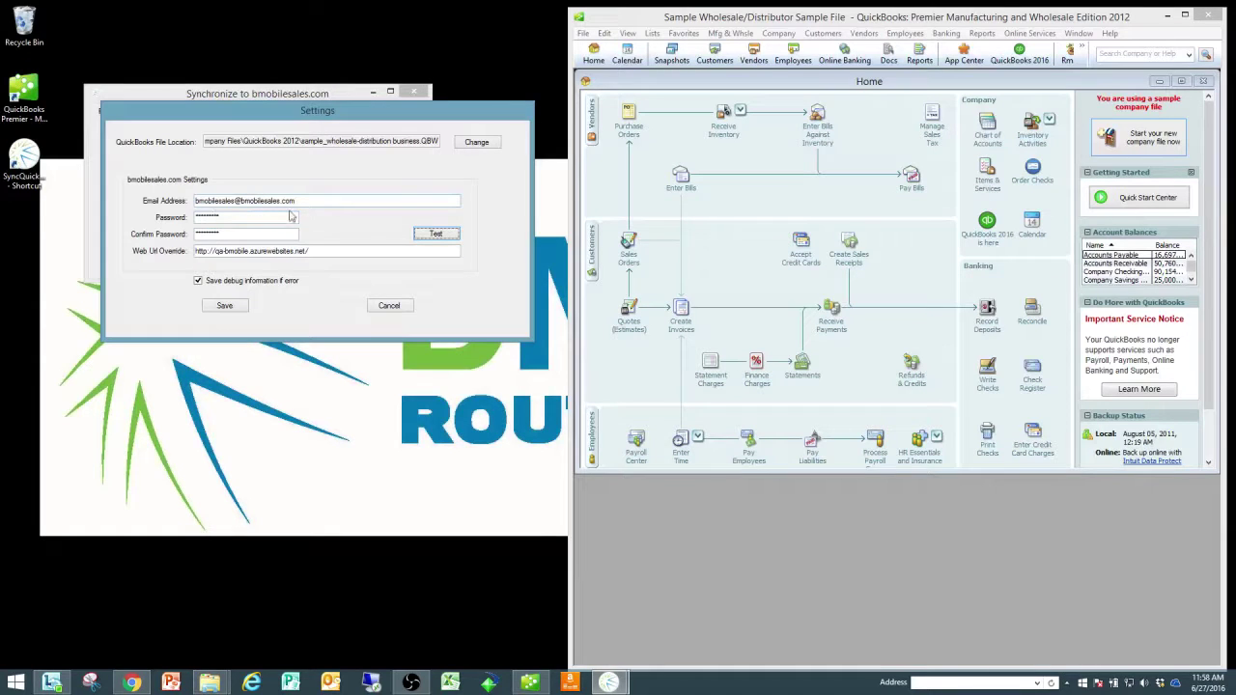
Step: Link the open company file with 'Yes, always' access even when QuickBooks is closed, and save settings
click(483, 144)
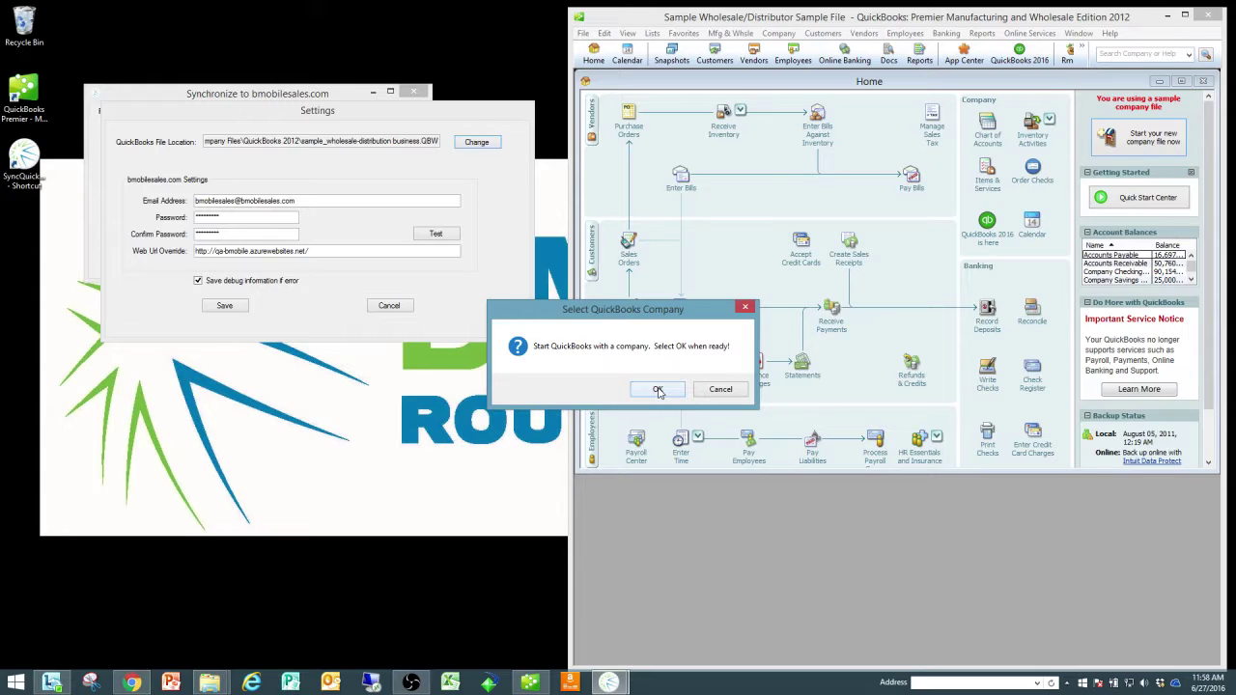
click(658, 391)
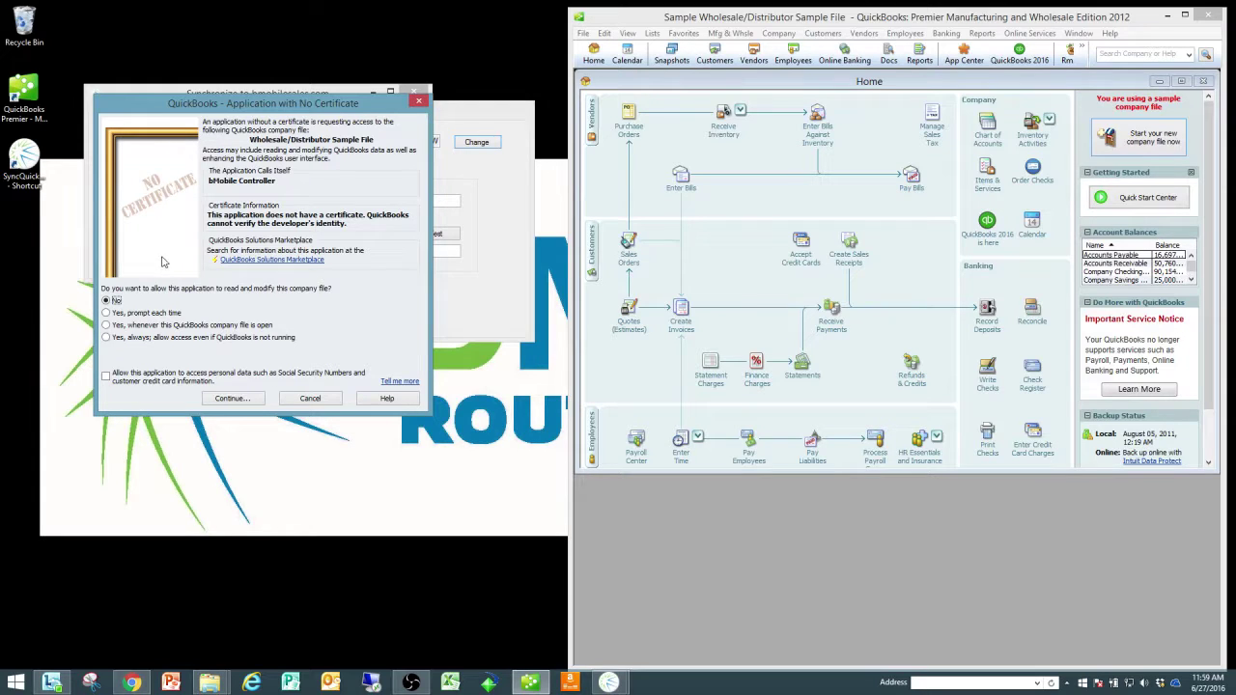
click(108, 338)
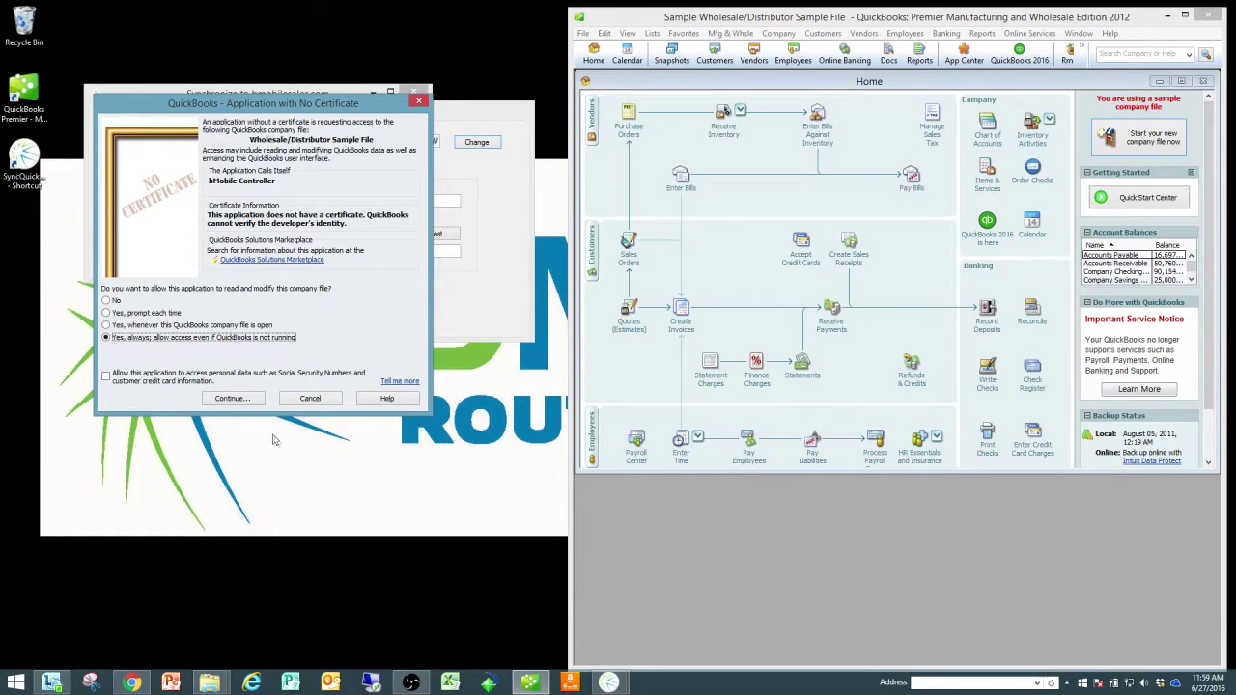
click(232, 400)
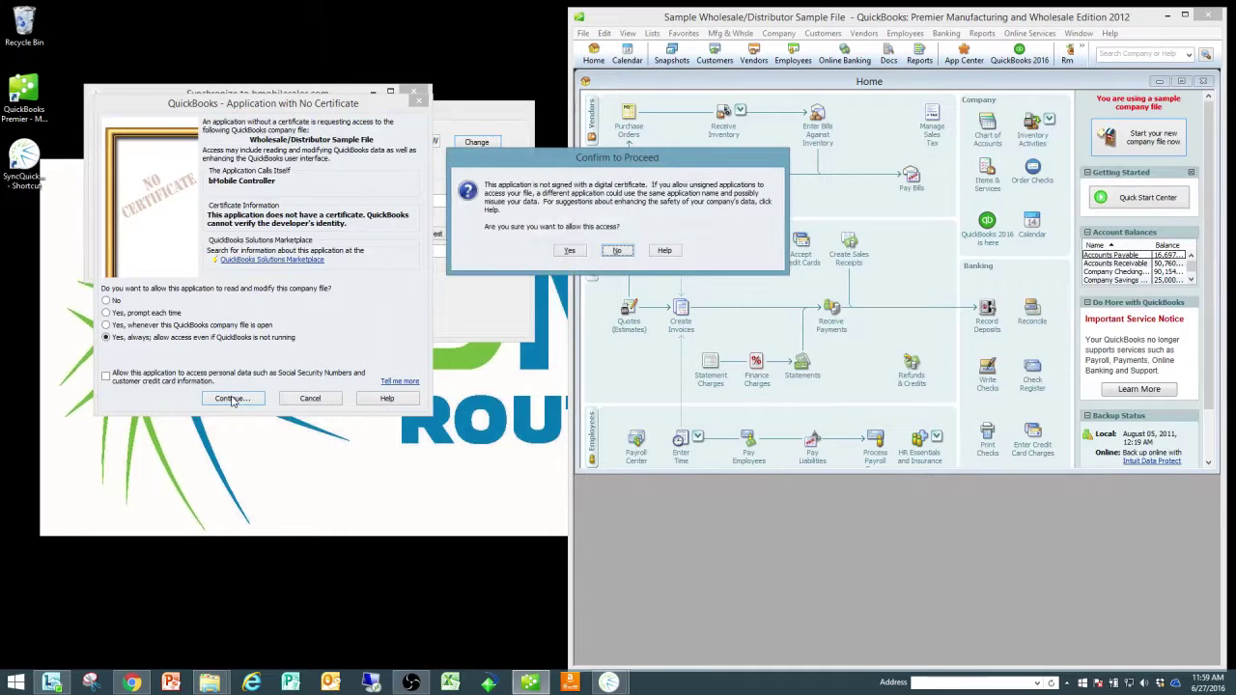
click(571, 252)
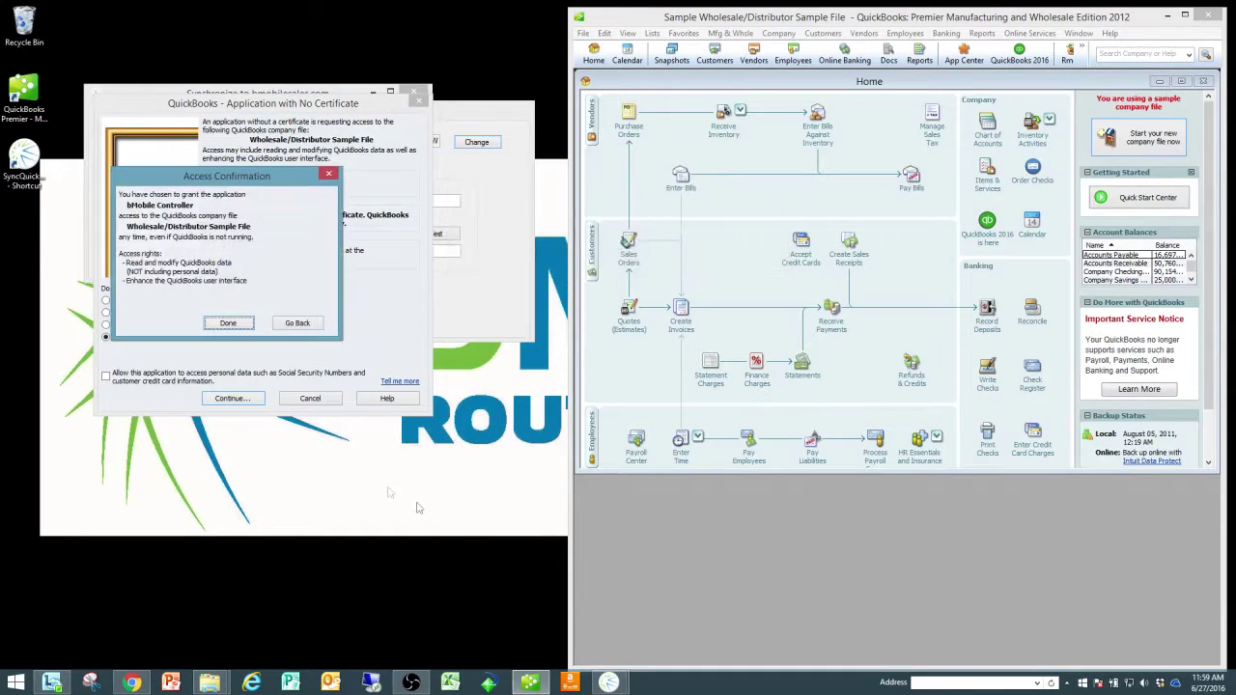
click(237, 320)
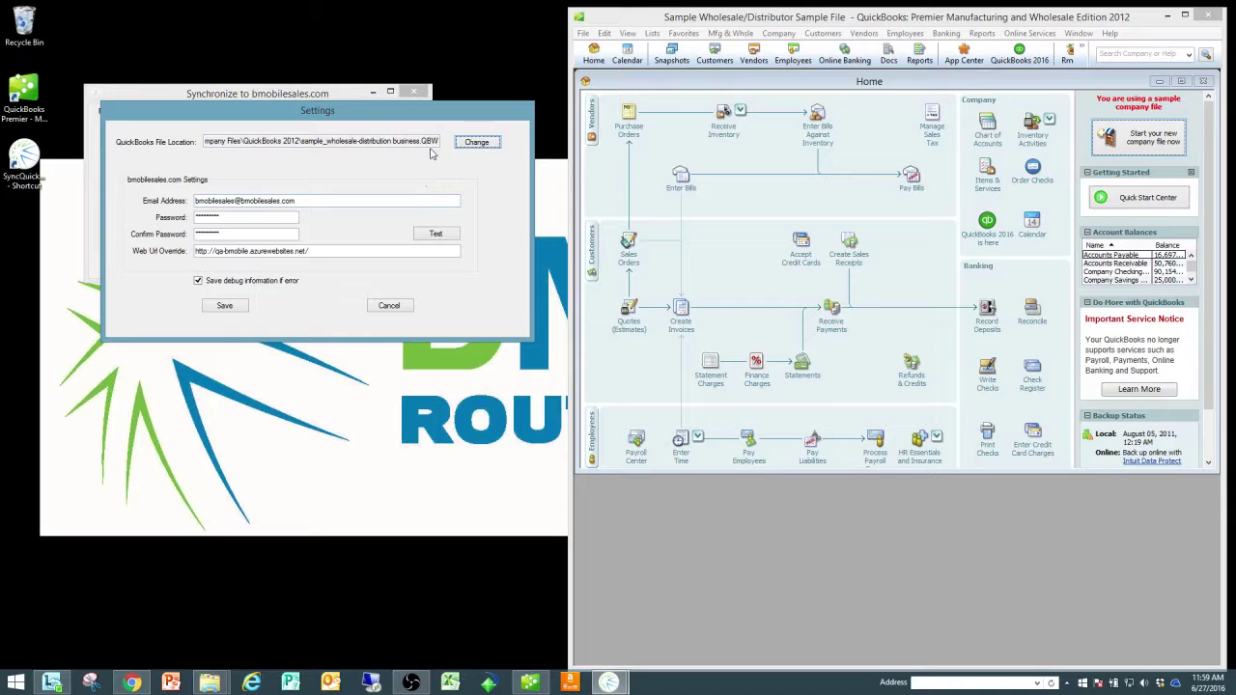
click(228, 307)
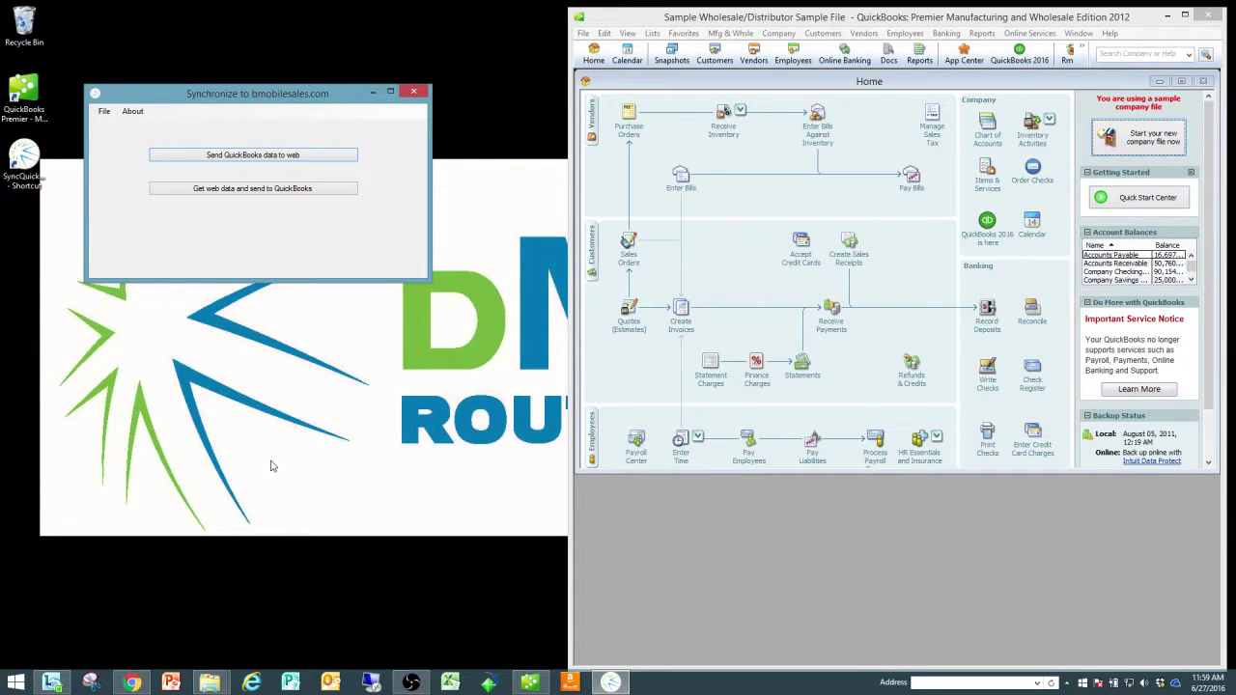
Step: Send company information, customers and inventory to the web, then close after Update complete!
click(246, 156)
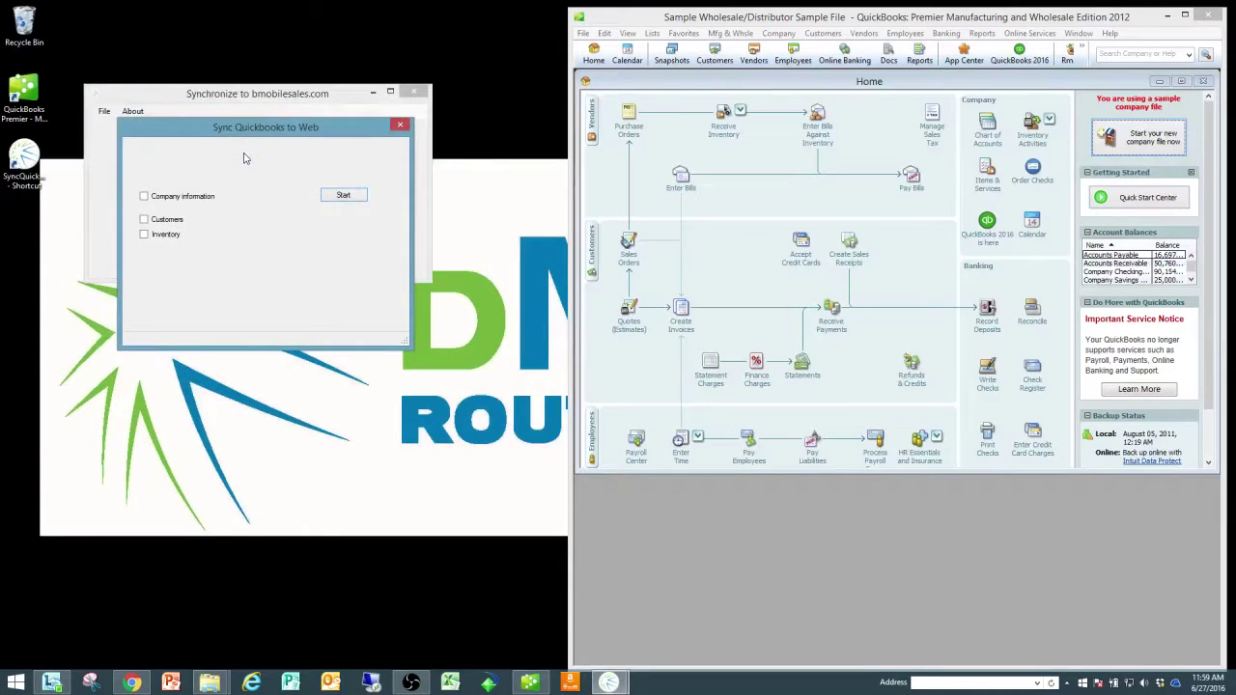
click(144, 196)
click(144, 219)
click(144, 234)
click(344, 196)
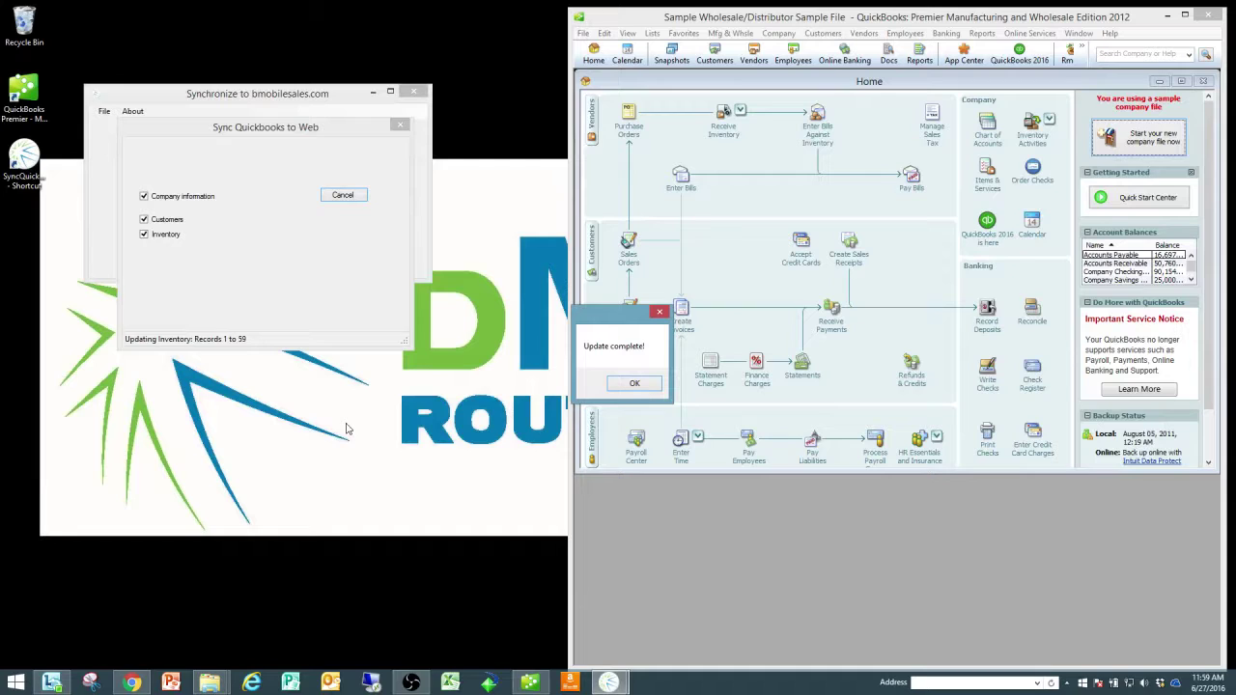
click(633, 384)
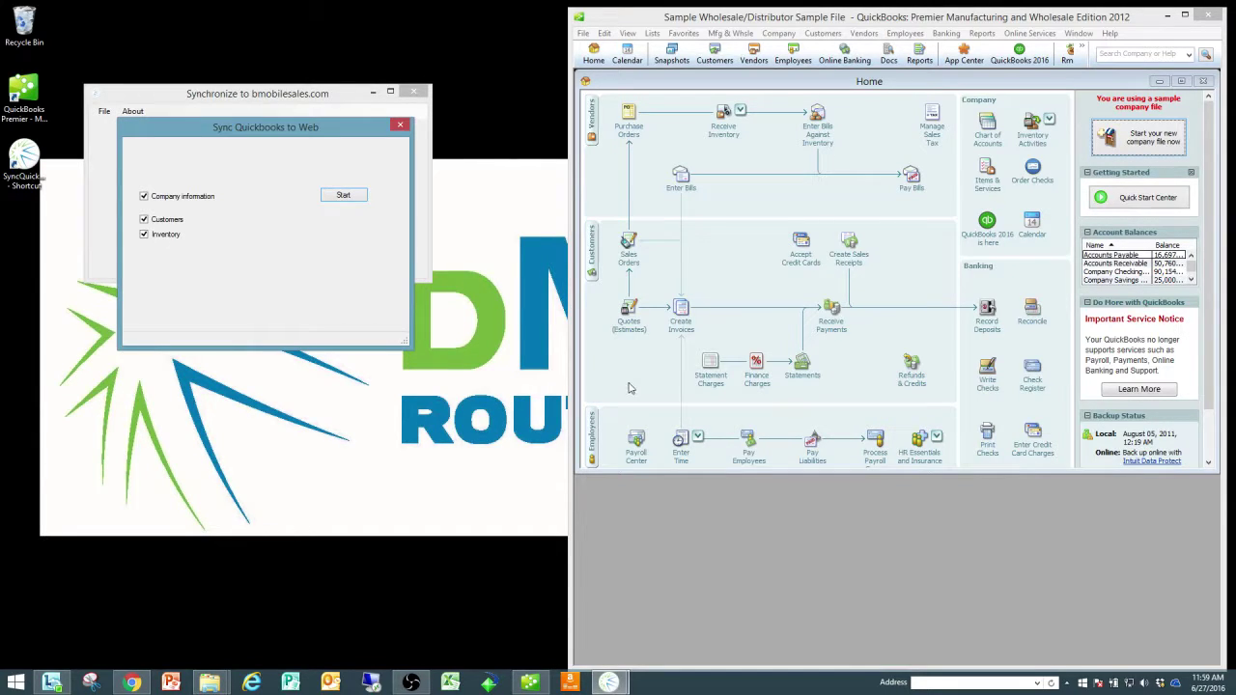
click(400, 124)
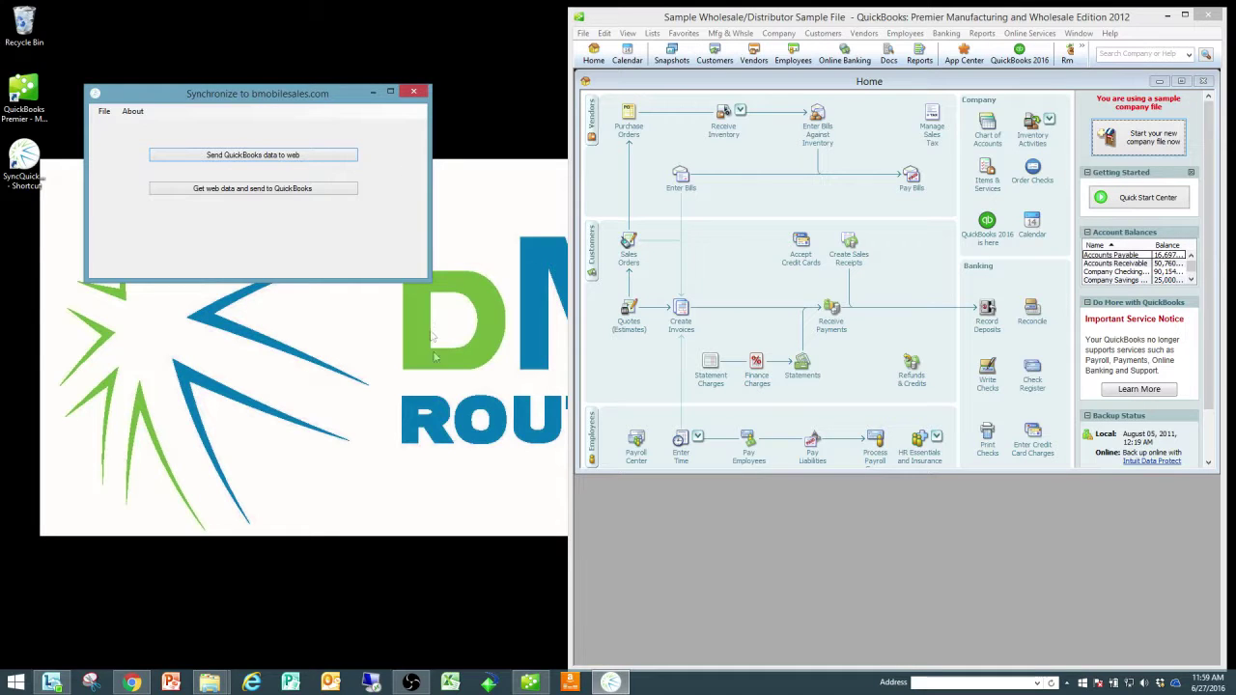
Step: Return to the bMobile Sales browser window and open the CUSTOMERS page
click(132, 683)
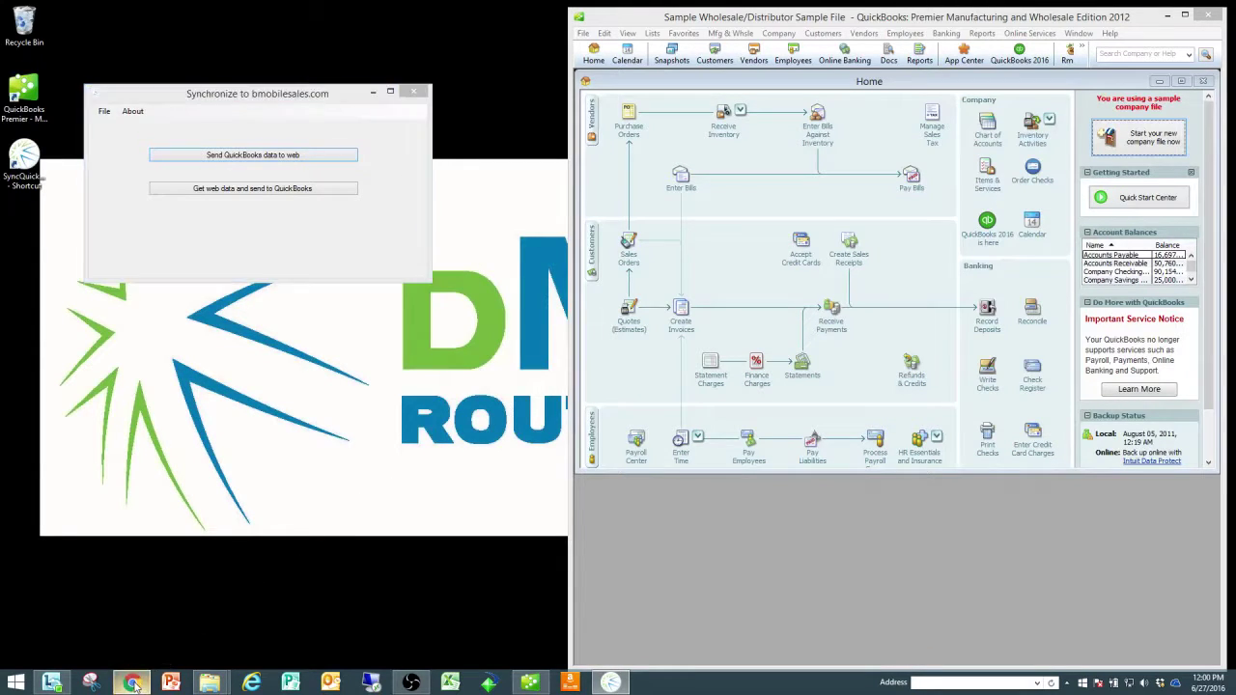
click(238, 589)
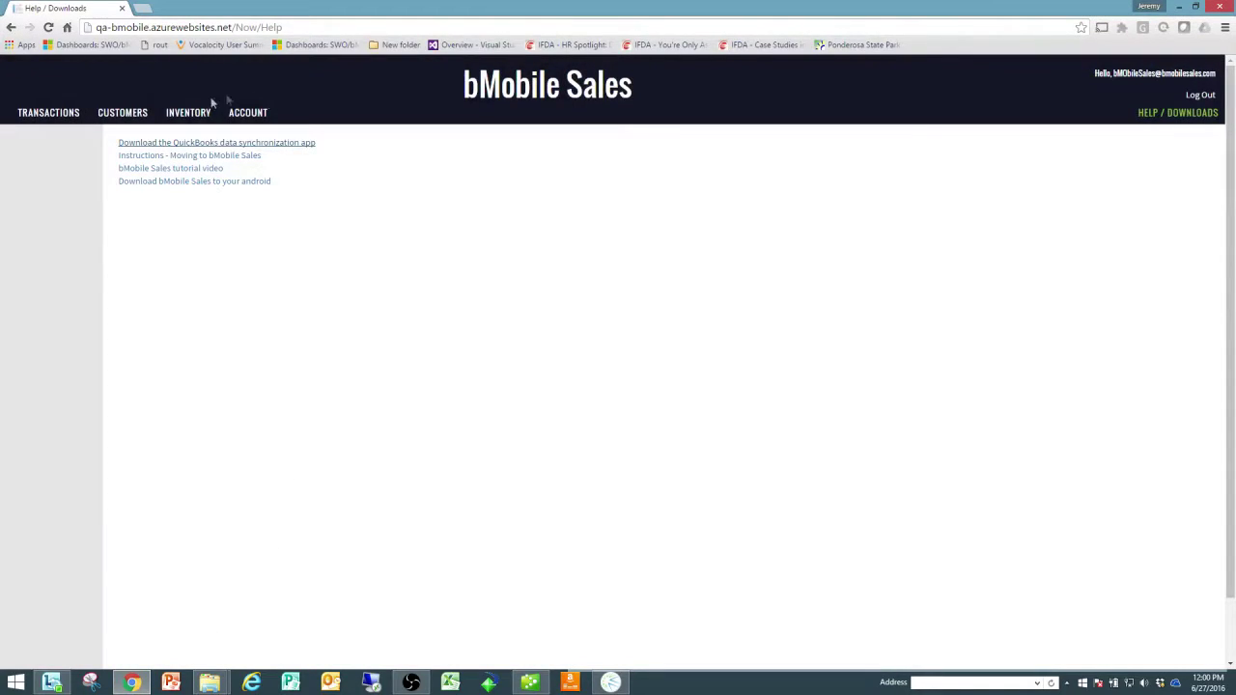
click(124, 114)
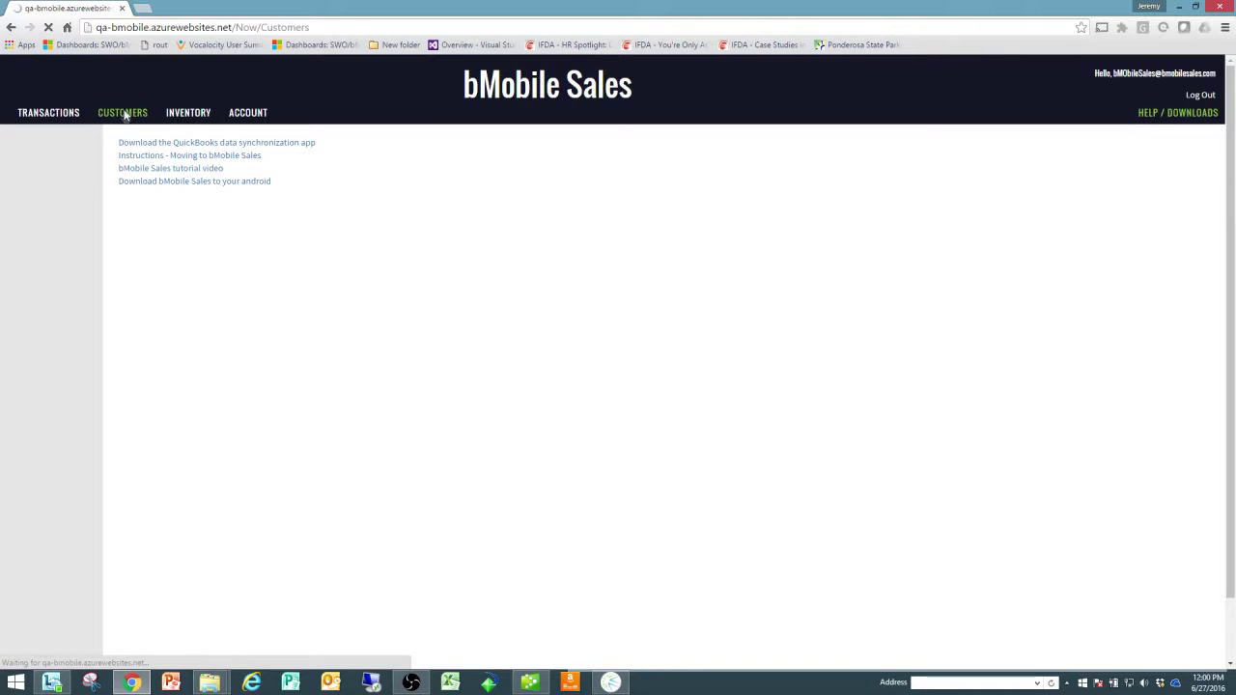